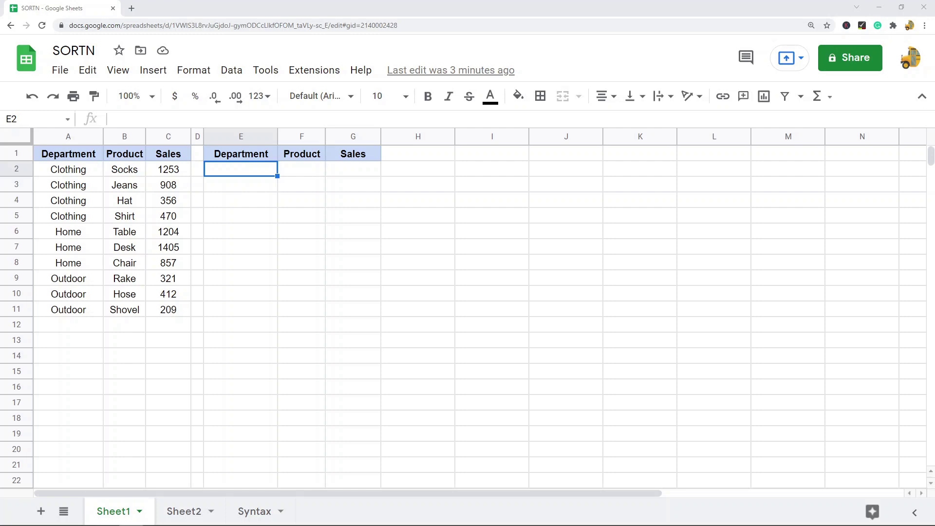
# Look over the source table A2:C11 and the first five Sales values on Sheet1.
pyautogui.moveTo(77, 171); pyautogui.dragTo(170, 315)
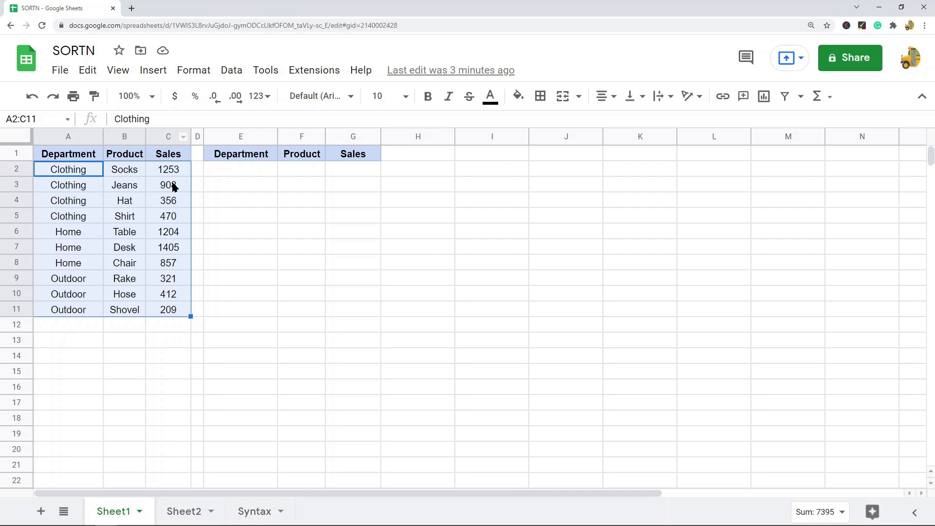
pyautogui.moveTo(172, 173); pyautogui.dragTo(172, 235)
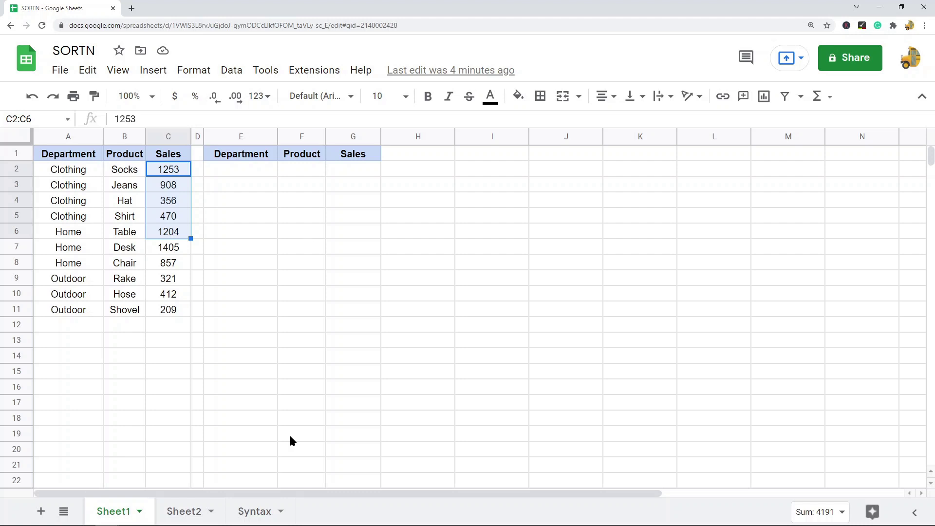
# Open the Syntax sheet and read the descriptions of the SORTN range and n arguments.
pyautogui.click(253, 509)
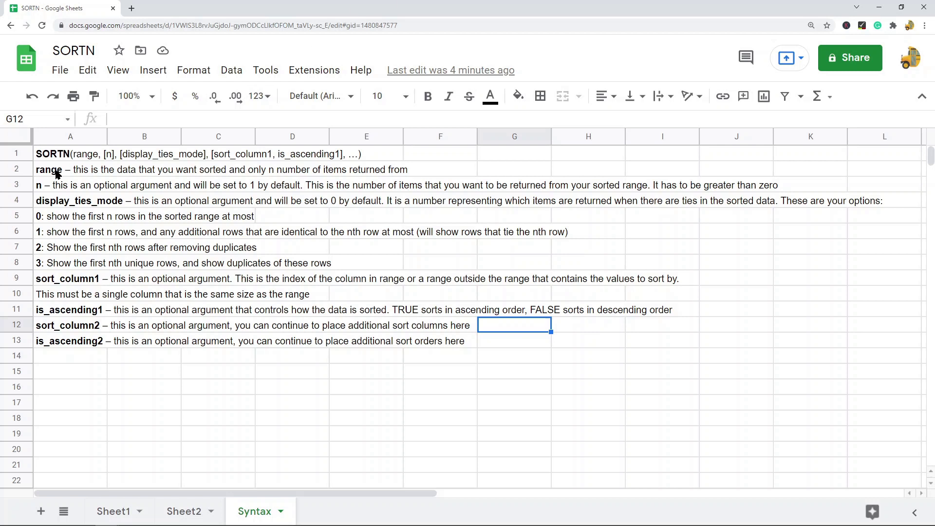
pyautogui.click(57, 173)
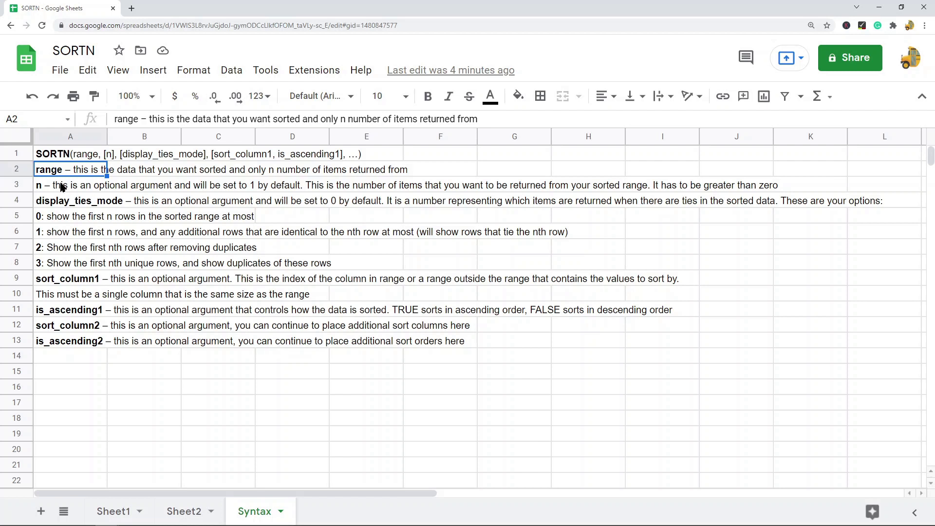
pyautogui.click(62, 185)
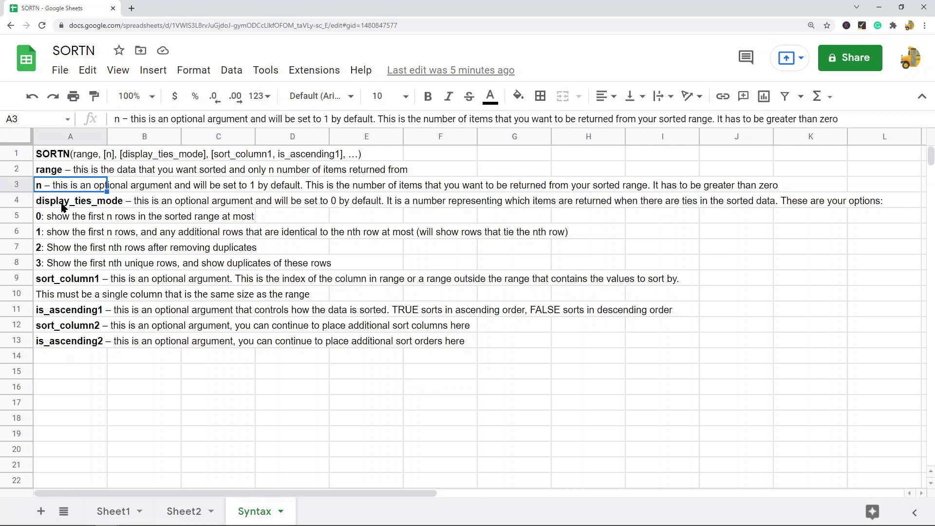
# Read the display_ties_mode description and its options 0, 1, 2 and 3 on the Syntax sheet.
pyautogui.click(63, 204)
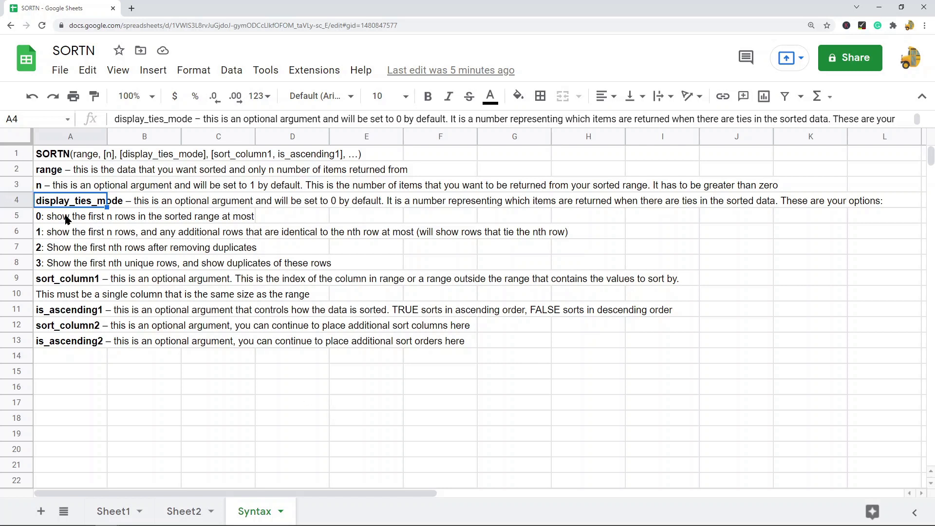
pyautogui.click(55, 220)
pyautogui.click(54, 236)
pyautogui.click(56, 253)
pyautogui.click(56, 267)
pyautogui.click(60, 220)
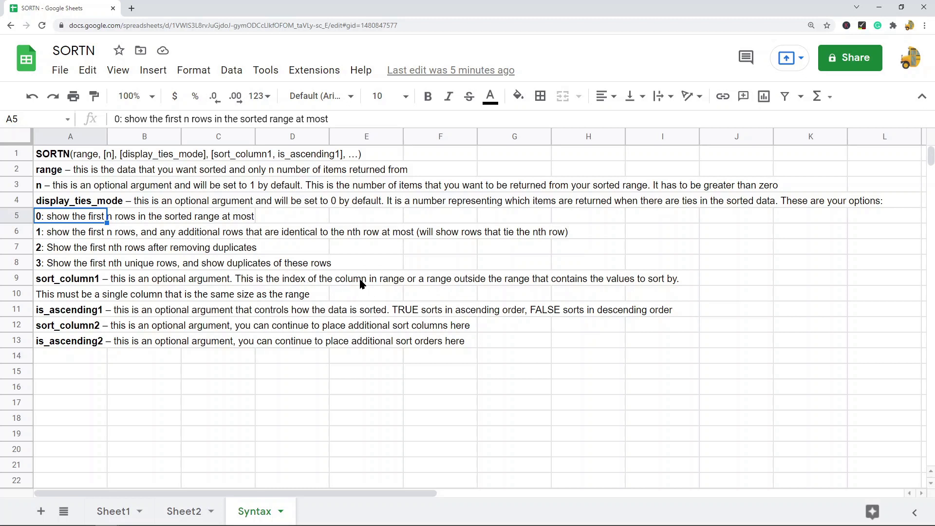
pyautogui.click(67, 237)
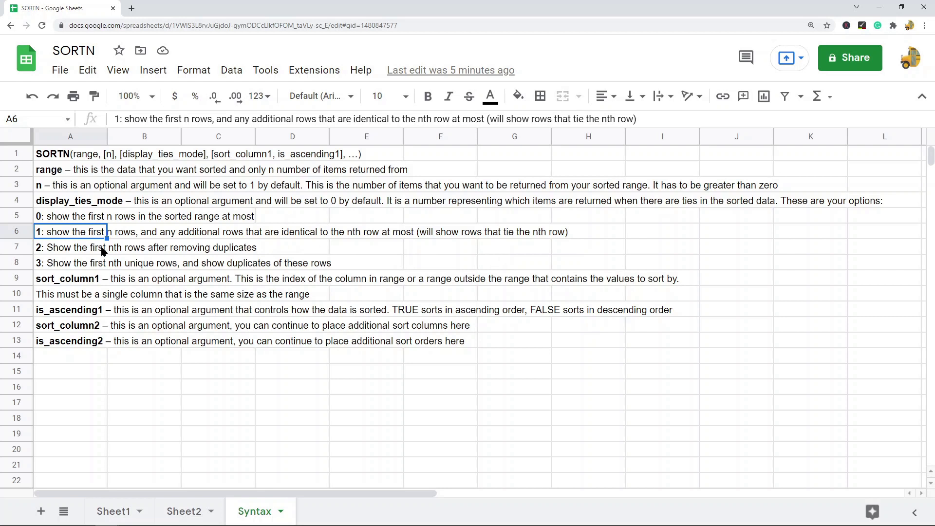
pyautogui.click(77, 249)
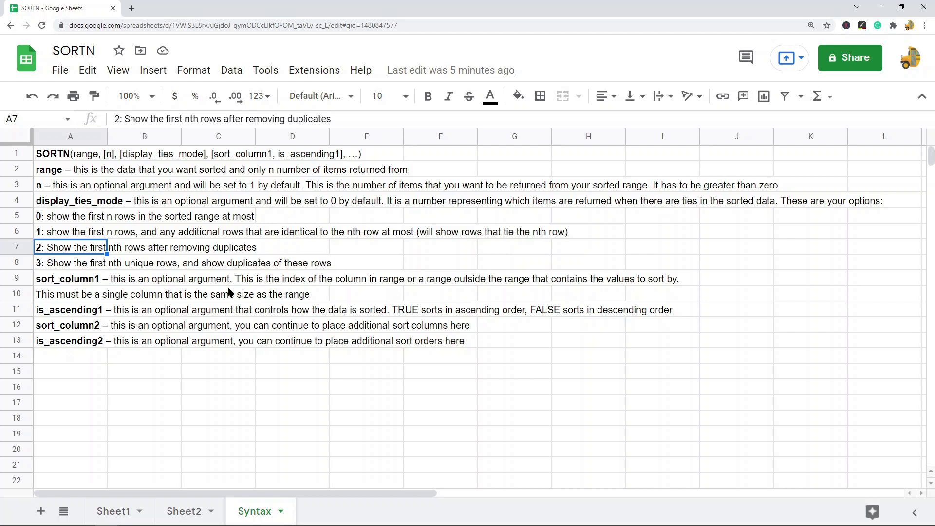
pyautogui.click(79, 268)
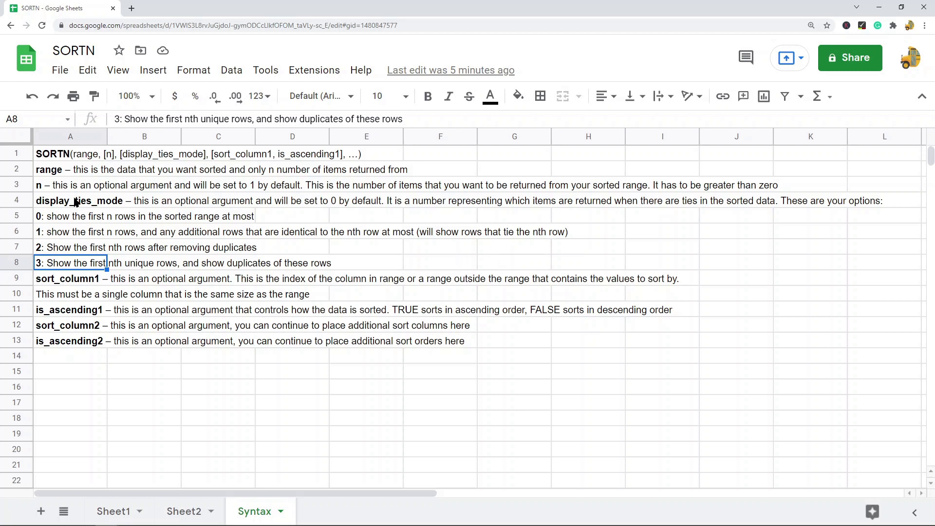
pyautogui.click(74, 200)
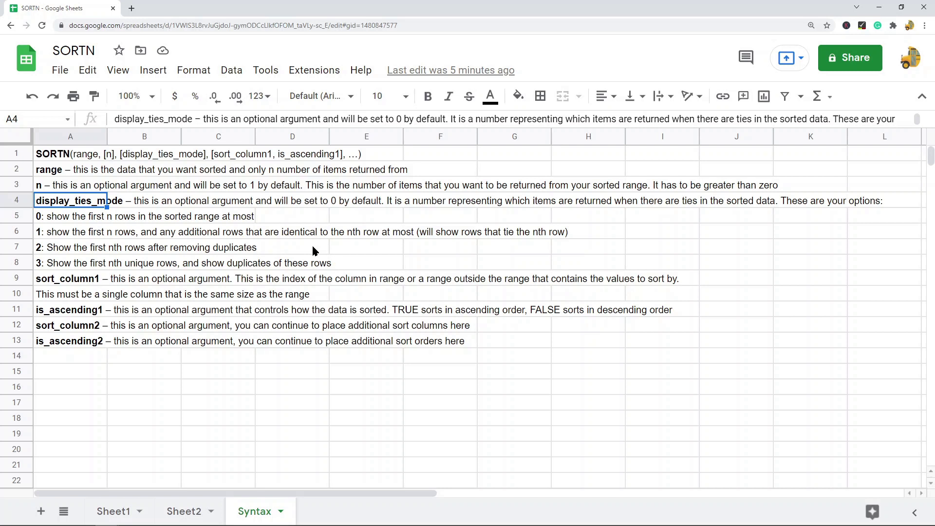
pyautogui.moveTo(61, 222); pyautogui.dragTo(62, 268)
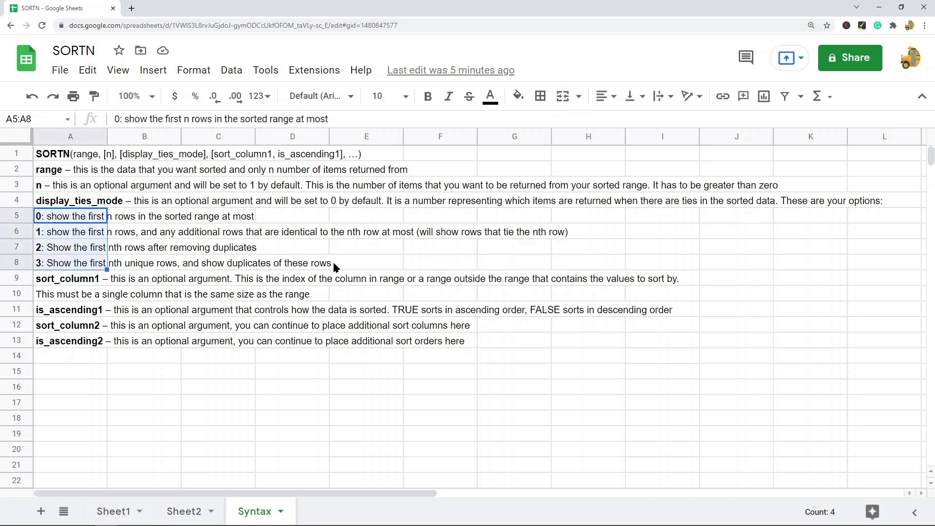
# Read the sort_column1, is_ascending1, sort_column2 and is_ascending2 descriptions, comparing sort_column1 with the range argument.
pyautogui.click(85, 281)
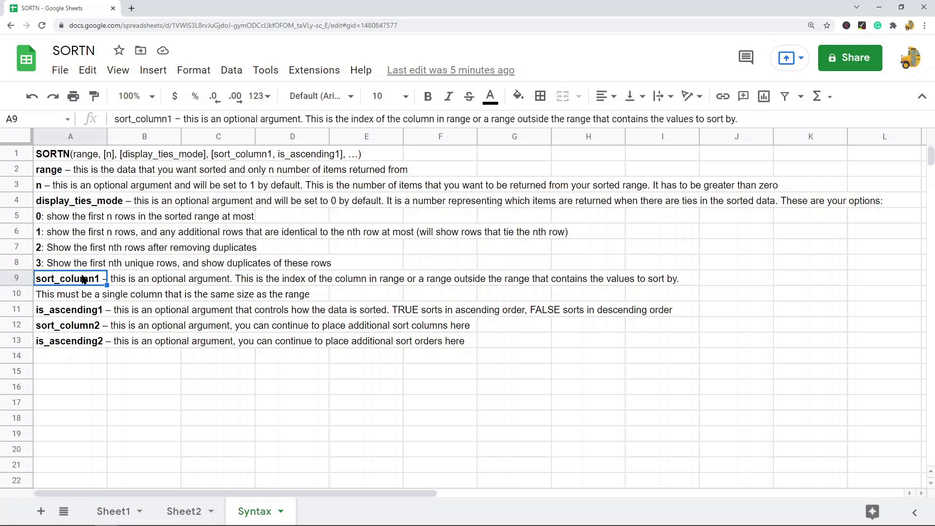
pyautogui.click(51, 173)
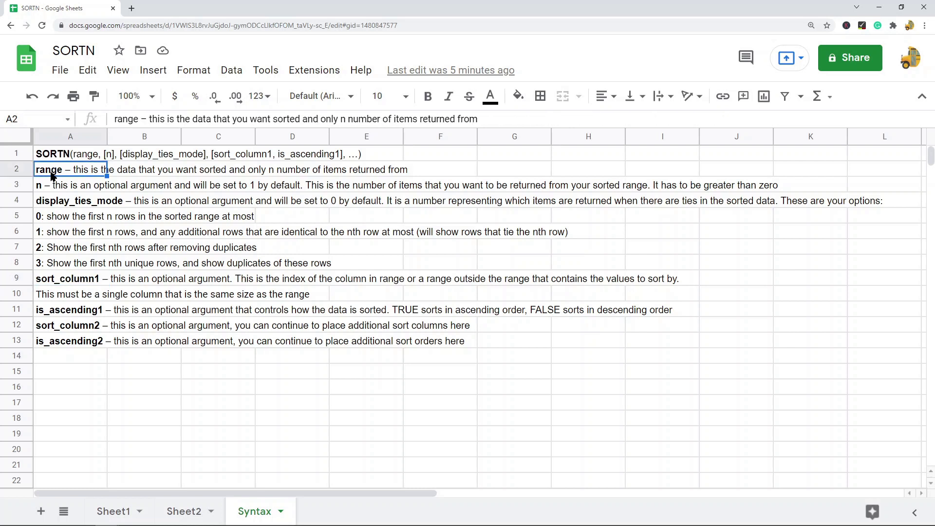
pyautogui.click(51, 280)
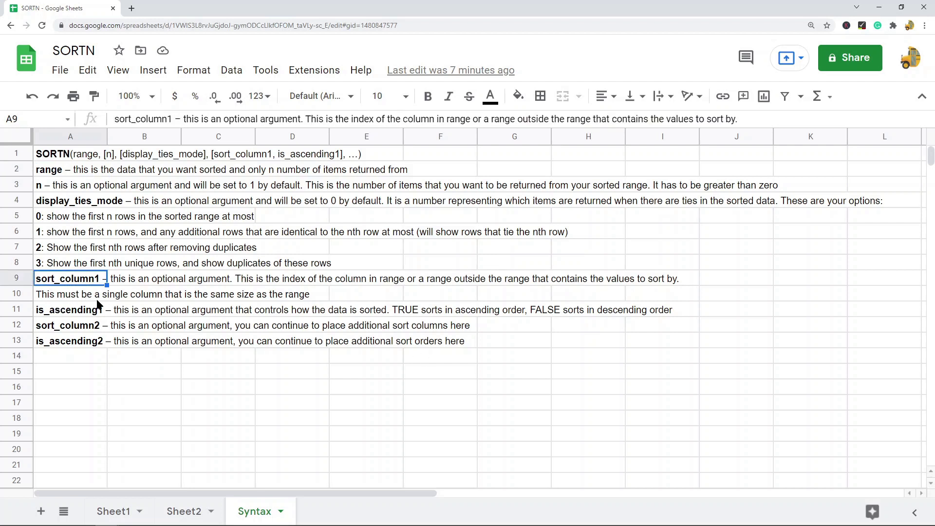
pyautogui.click(52, 171)
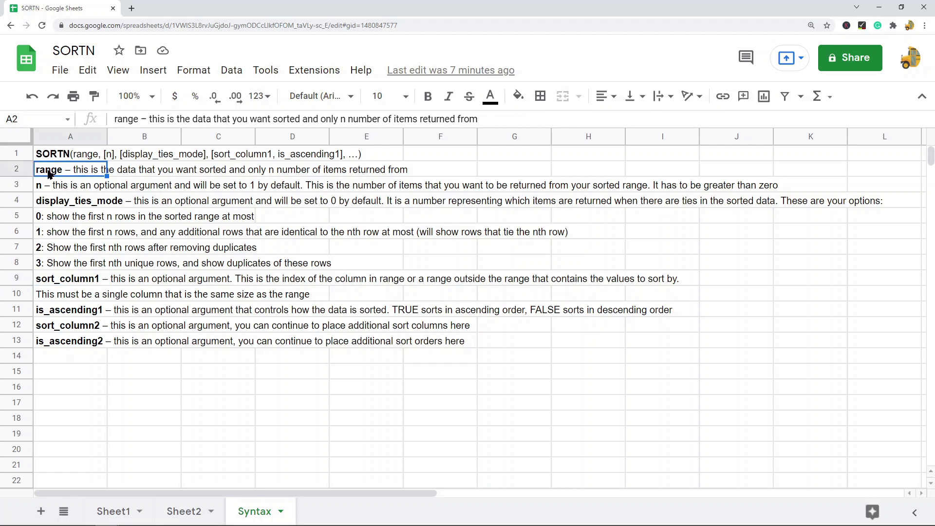
pyautogui.click(89, 311)
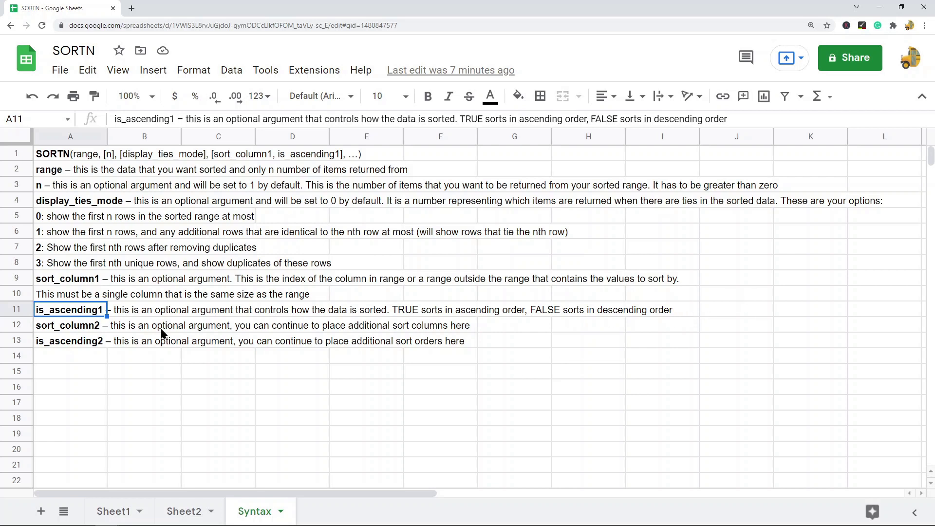
pyautogui.moveTo(74, 331); pyautogui.dragTo(76, 341)
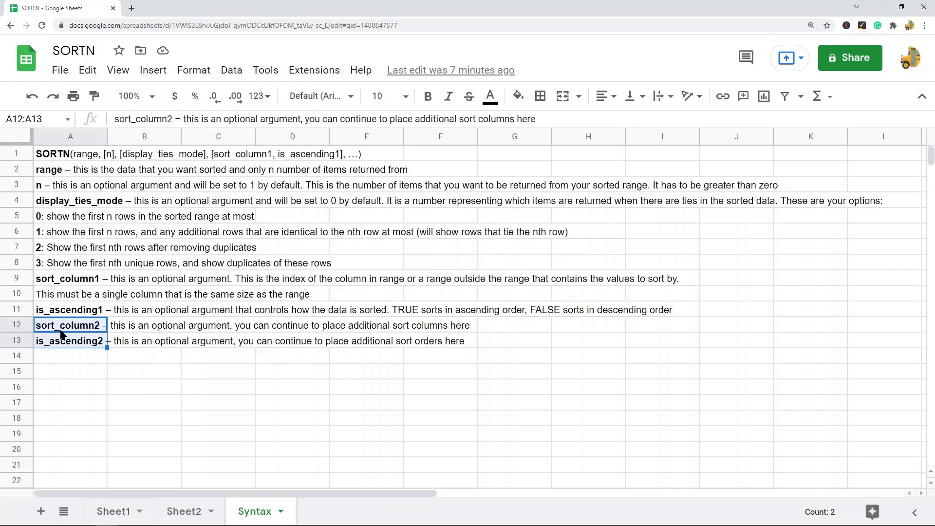
pyautogui.click(60, 330)
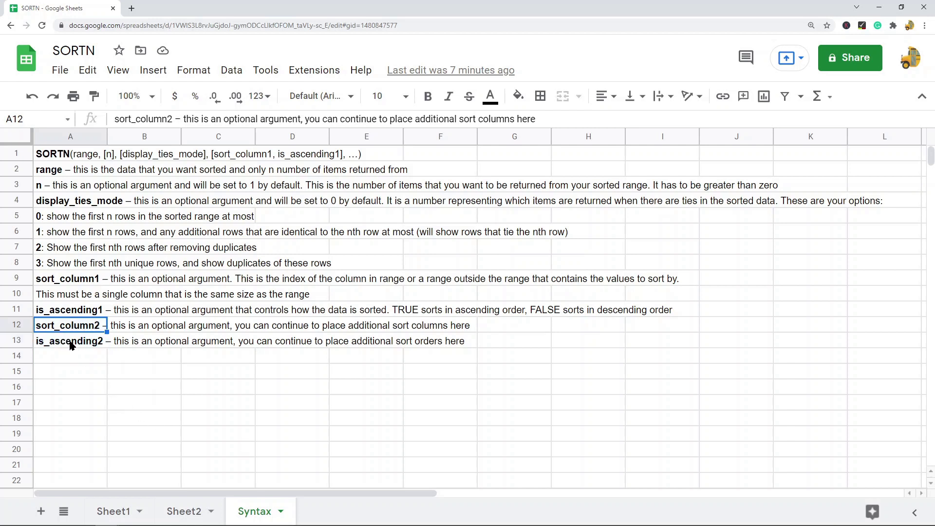
pyautogui.click(73, 343)
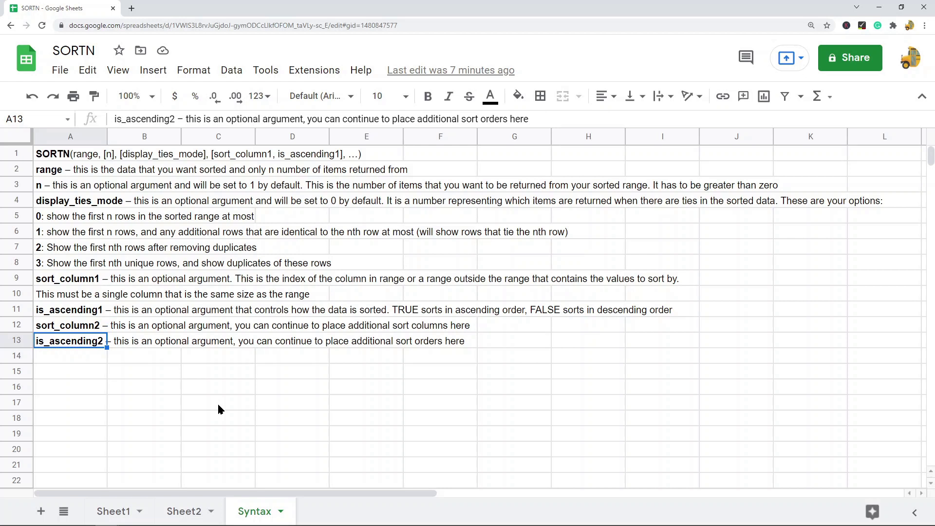
pyautogui.moveTo(90, 325); pyautogui.dragTo(92, 340)
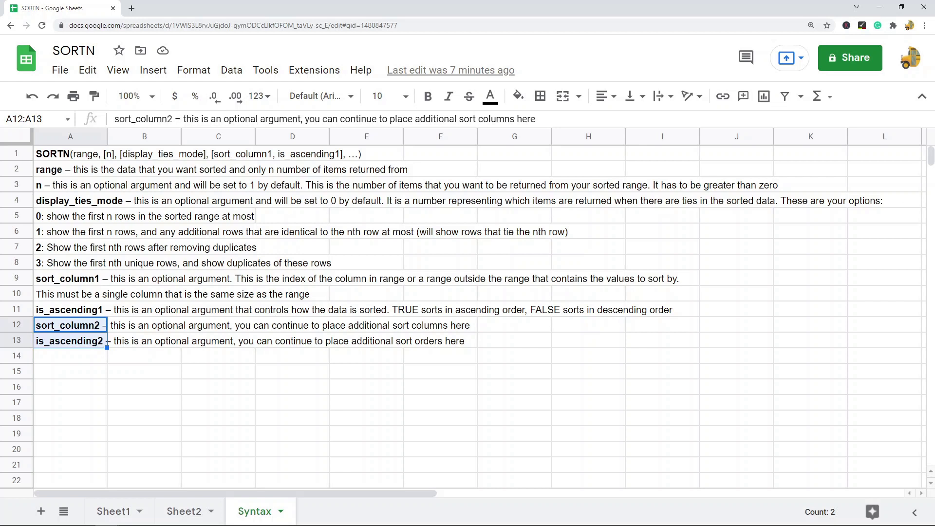
# Return to Sheet1 and examine the Sales, Product and Department columns of the source table.
pyautogui.click(117, 512)
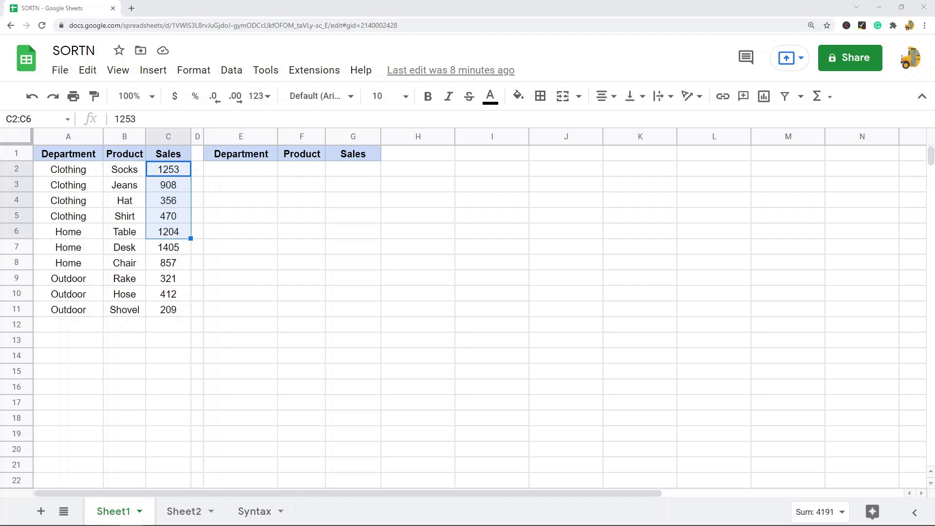
pyautogui.click(471, 265)
pyautogui.click(162, 174)
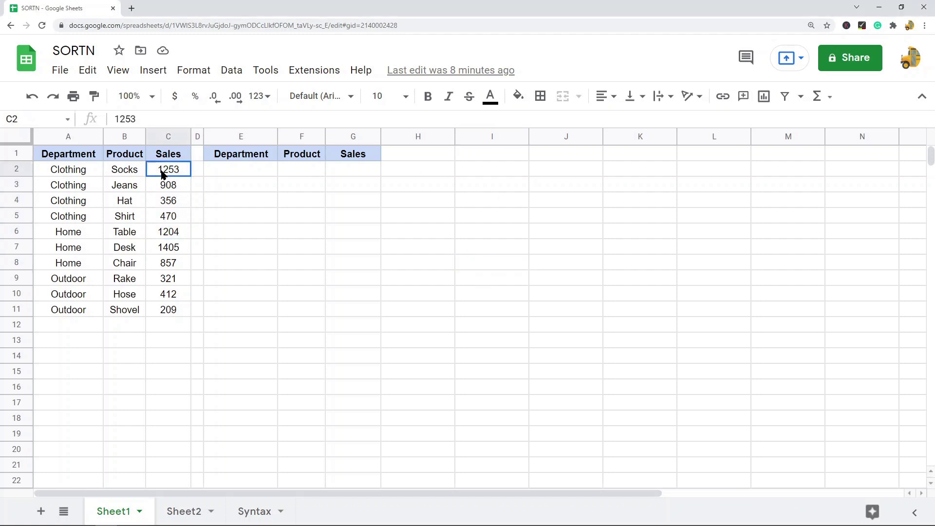
pyautogui.moveTo(162, 174); pyautogui.dragTo(165, 315)
pyautogui.moveTo(128, 173); pyautogui.dragTo(133, 313)
pyautogui.moveTo(77, 171); pyautogui.dragTo(76, 305)
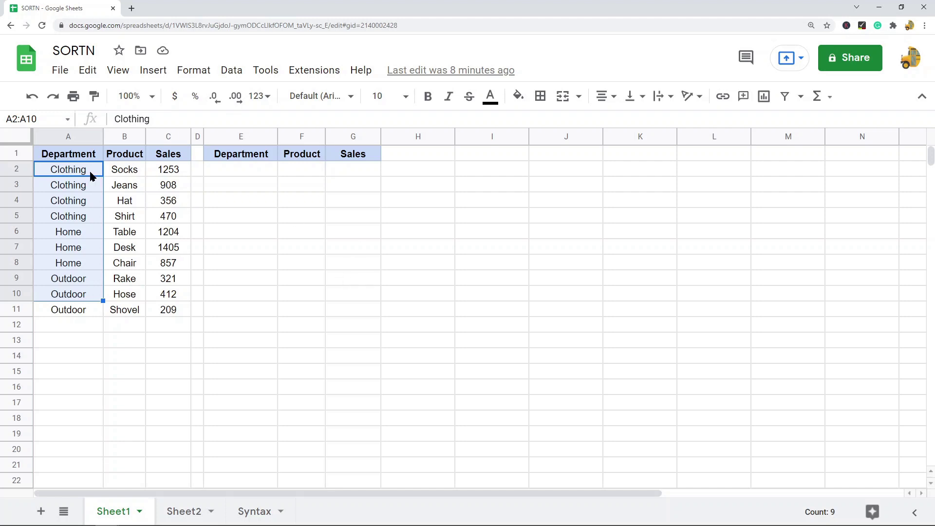
pyautogui.click(171, 137)
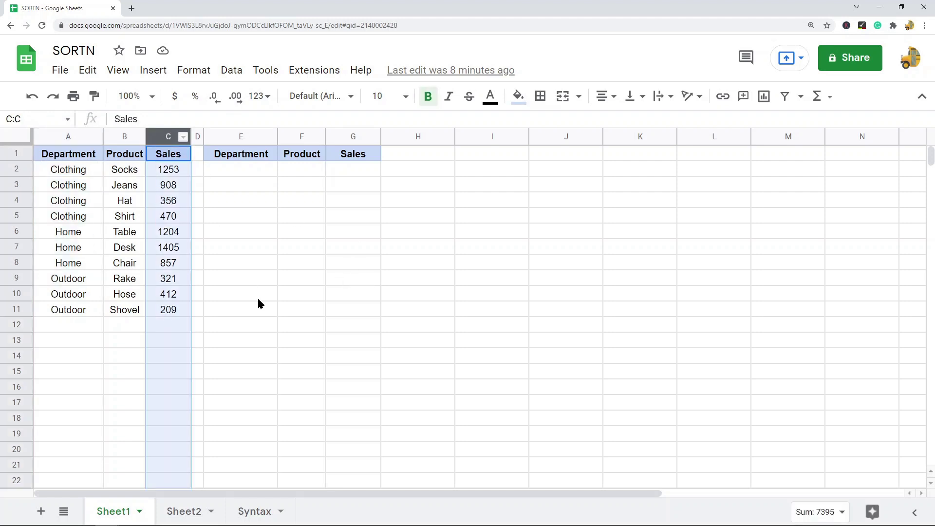
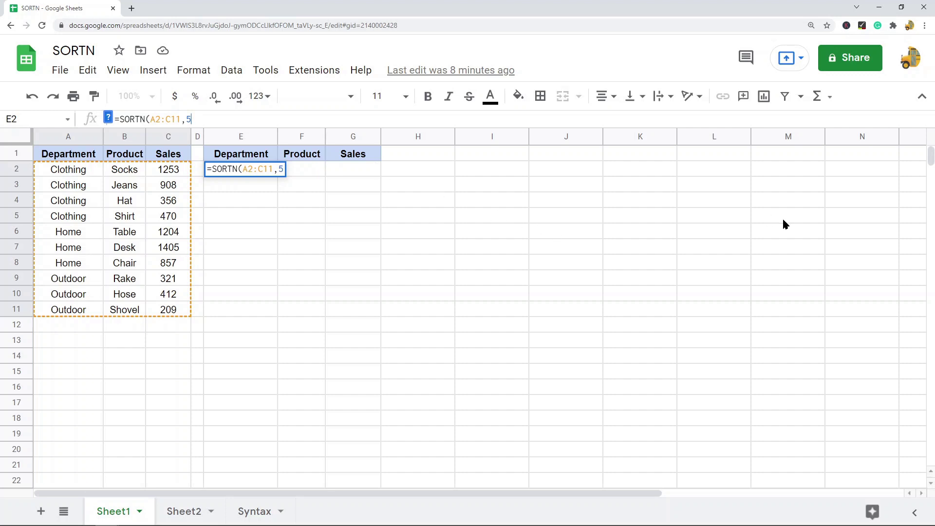
# Complete the formula in E2 as =SORTN(A2:C11,5,0,C2:C11,FALSE), using ties mode 0 and sorting by Sales in descending order.
pyautogui.write(',0')
pyautogui.write(',')
pyautogui.moveTo(171, 173); pyautogui.dragTo(174, 312)
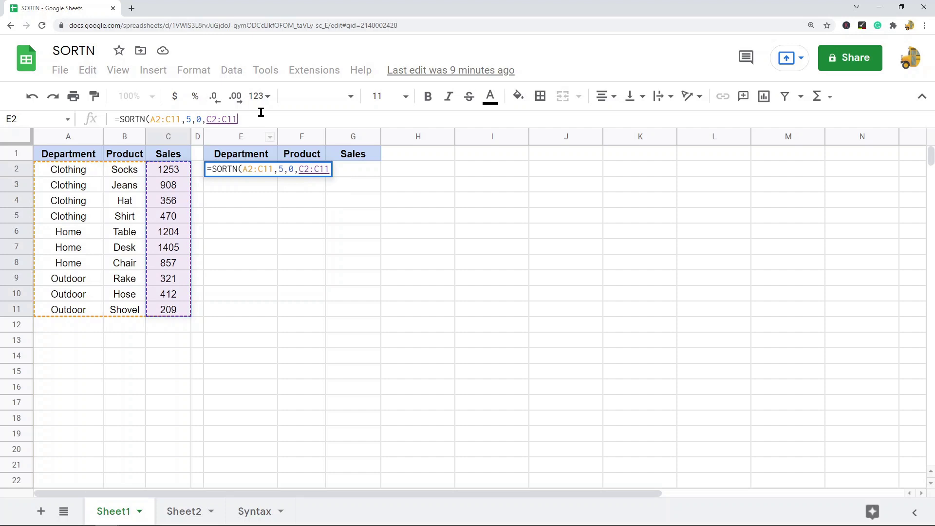
pyautogui.write(',')
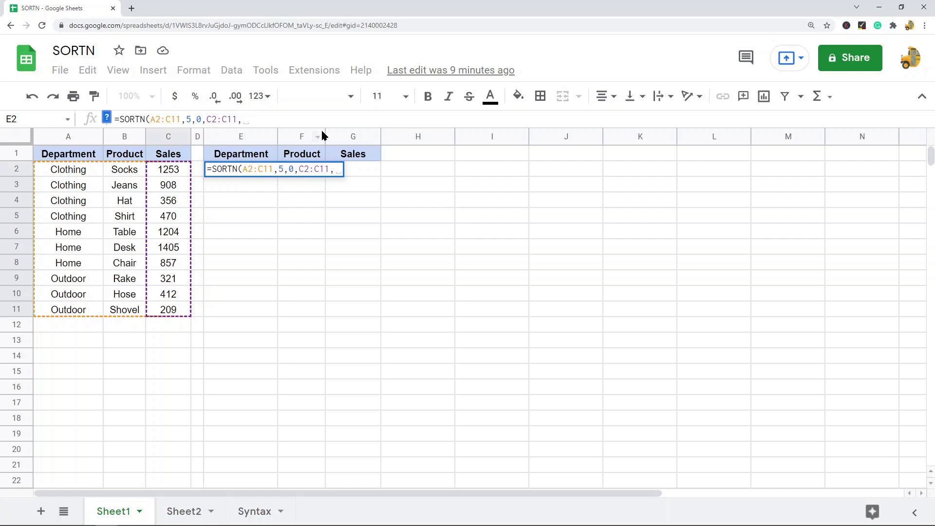
pyautogui.write('FALSE')
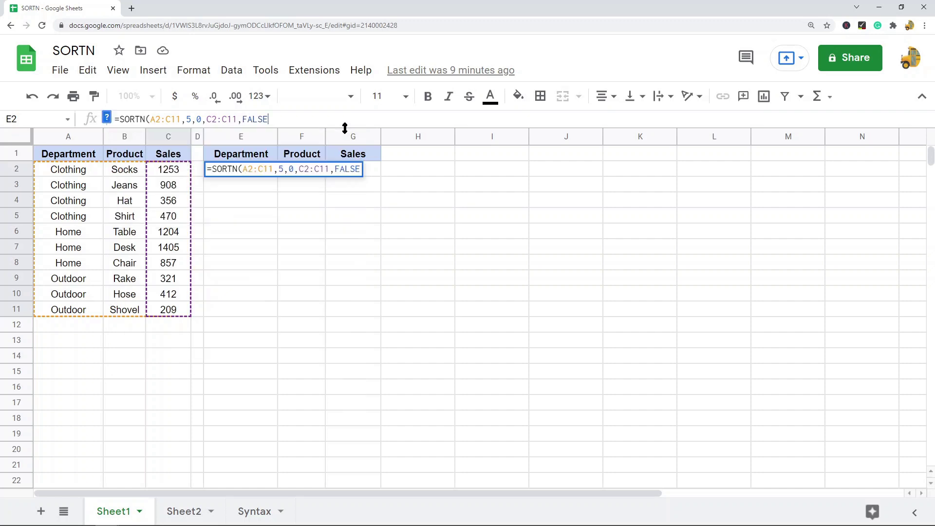
pyautogui.write(')')
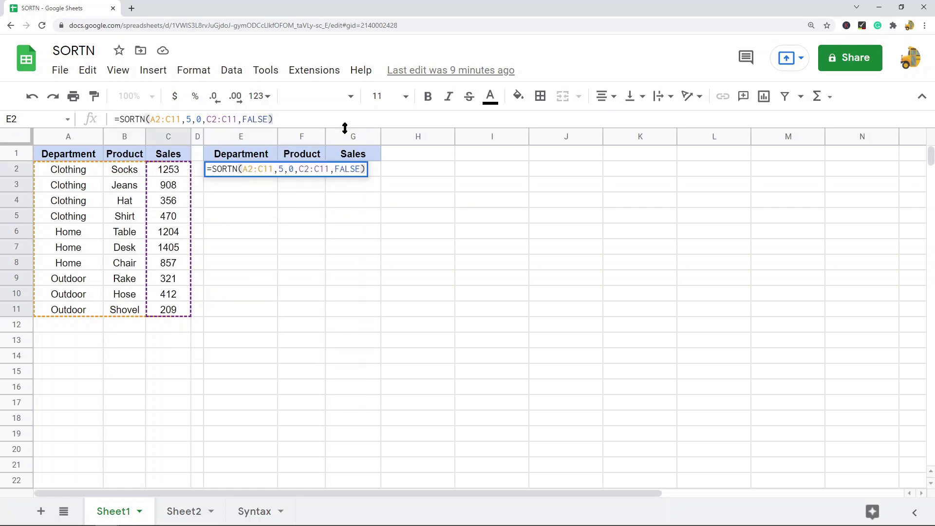
pyautogui.press('Return')
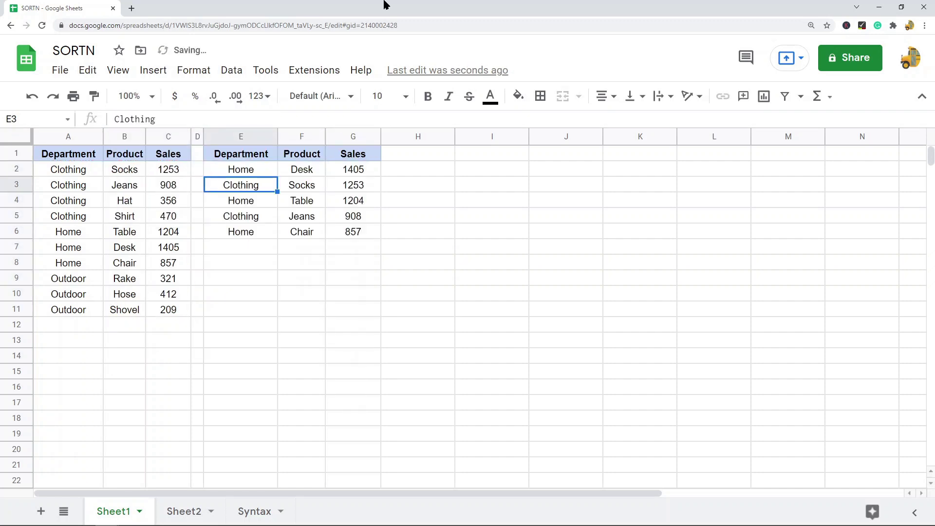
# Examine the SORTN output in E2:G6, its Sales values and the n argument in the E2 formula.
pyautogui.click(250, 170)
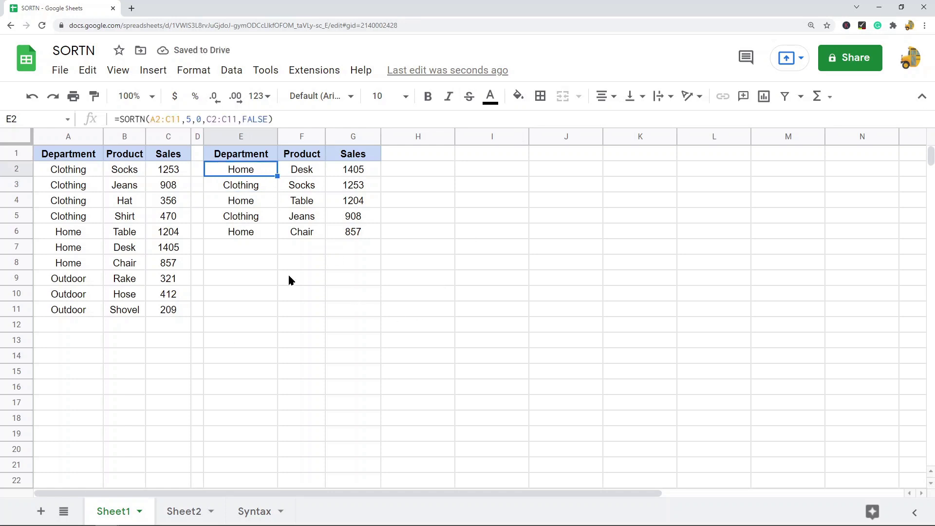
pyautogui.moveTo(360, 231); pyautogui.dragTo(242, 169)
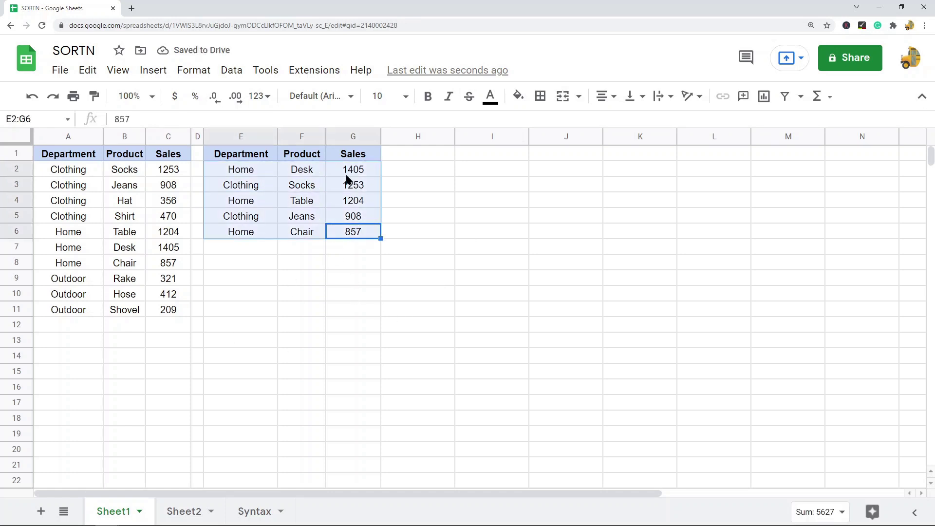
pyautogui.moveTo(365, 170); pyautogui.dragTo(367, 233)
pyautogui.moveTo(248, 166); pyautogui.dragTo(355, 234)
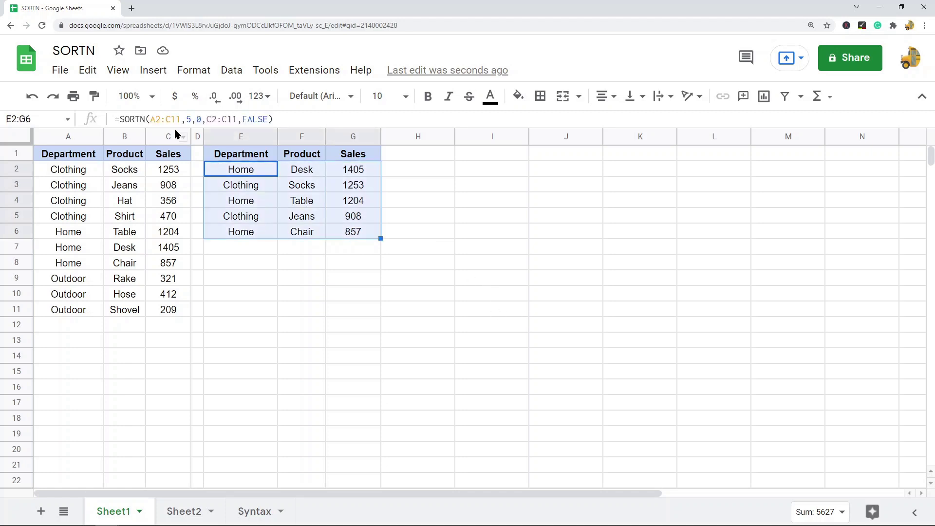
pyautogui.doubleClick(191, 119)
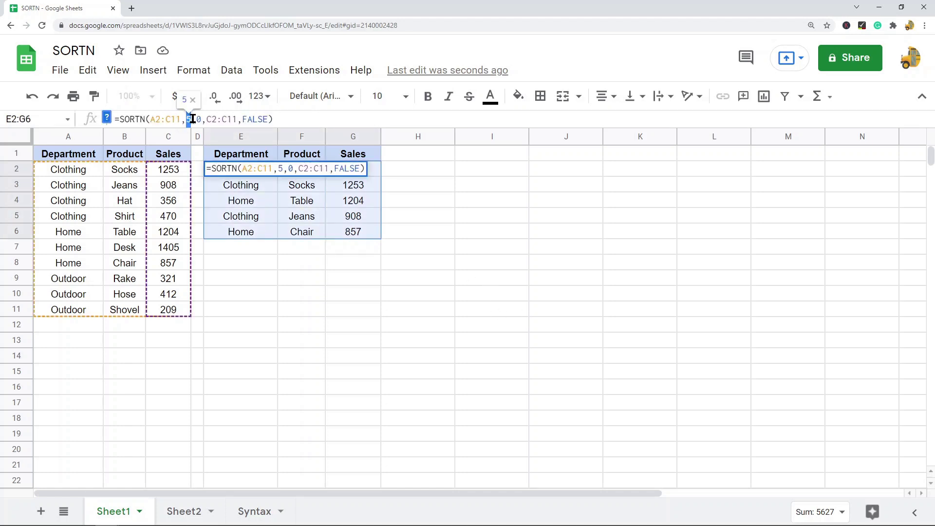
# Change the n argument of the SORTN formula in E2 to 4, and then to 3.
pyautogui.write('4')
pyautogui.press('Return')
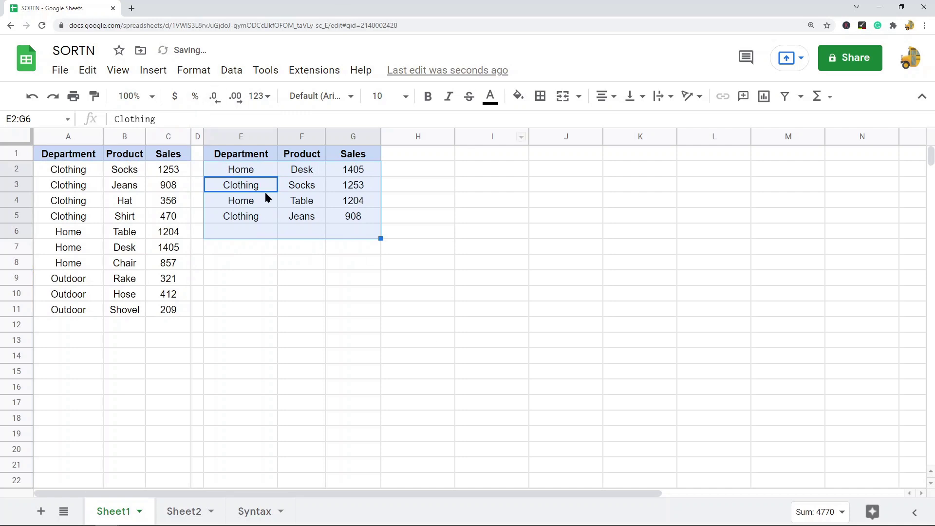
pyautogui.click(255, 170)
pyautogui.doubleClick(189, 119)
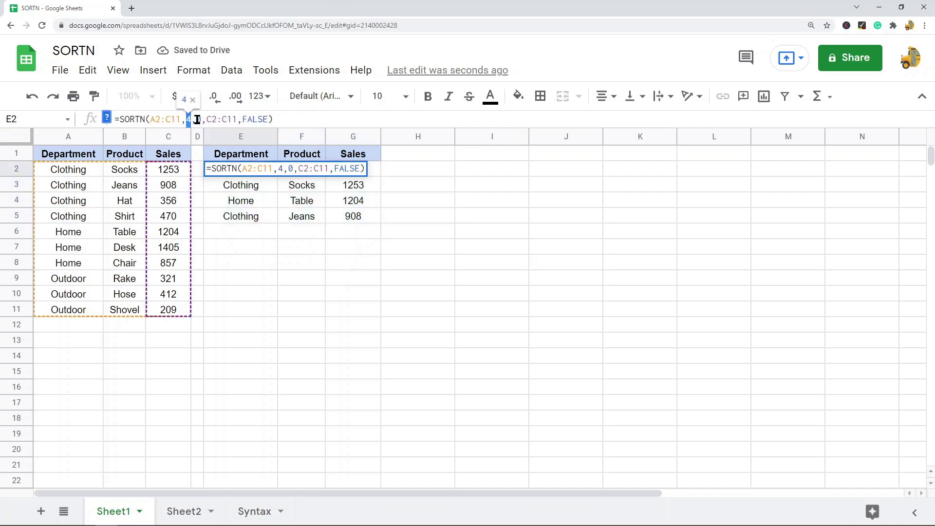
pyautogui.write('3')
pyautogui.press('Return')
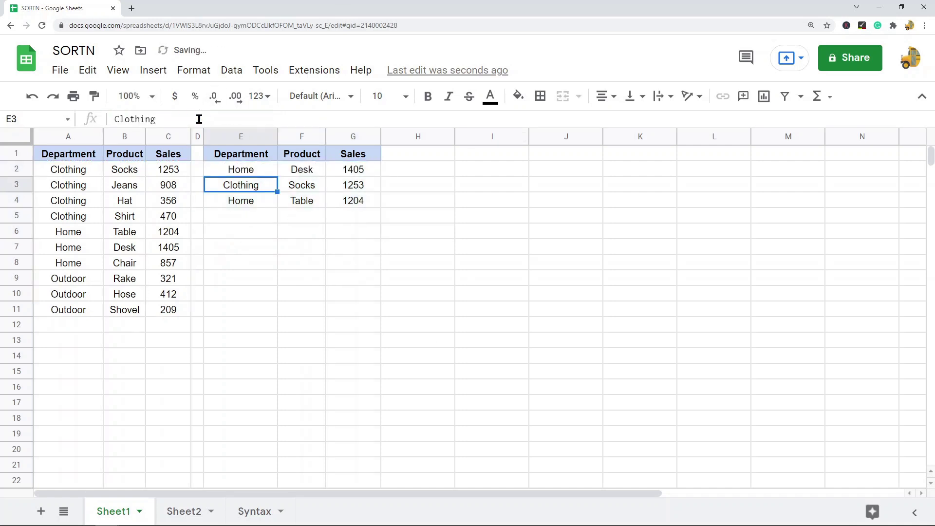
# Set the is_ascending argument in the E2 formula to TRUE and check the returned Sales values in G2:G4.
pyautogui.click(250, 172)
pyautogui.doubleClick(255, 118)
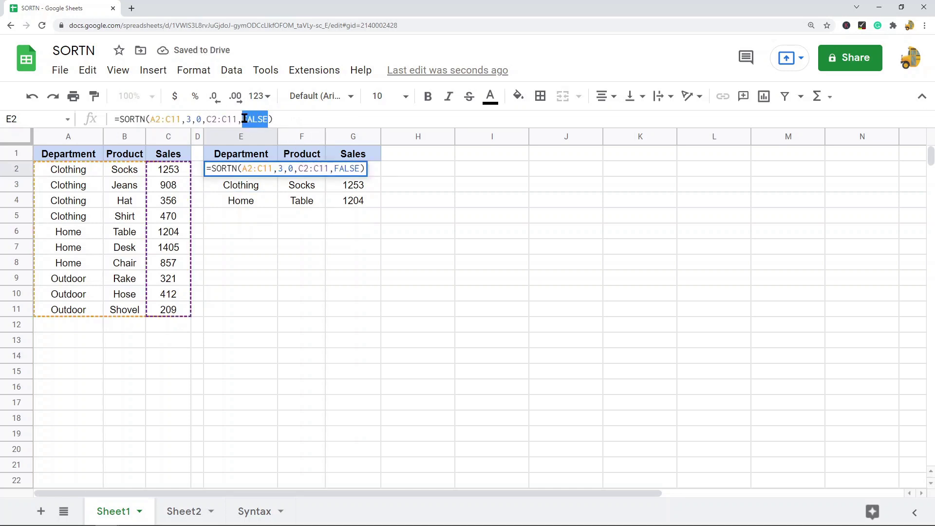
pyautogui.write('TRUE')
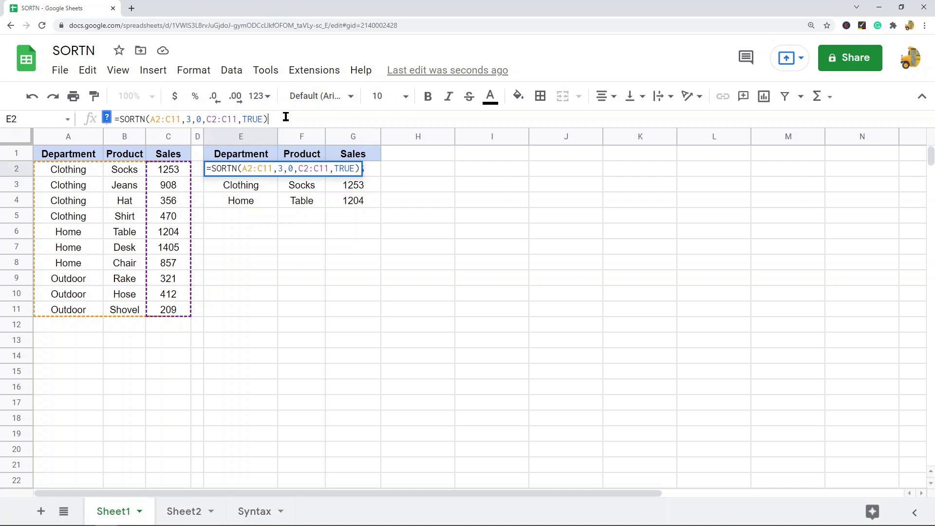
pyautogui.press('Return')
pyautogui.moveTo(355, 170); pyautogui.dragTo(361, 212)
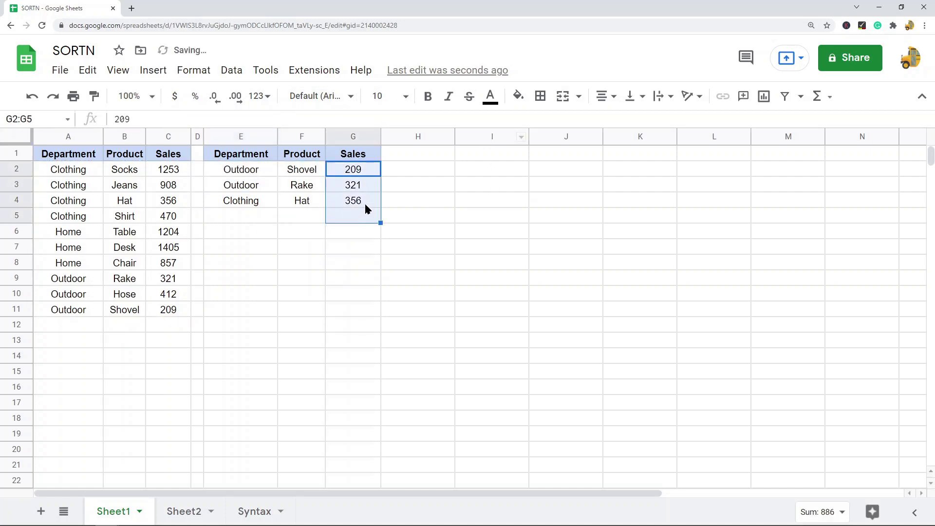
pyautogui.moveTo(371, 171); pyautogui.dragTo(365, 200)
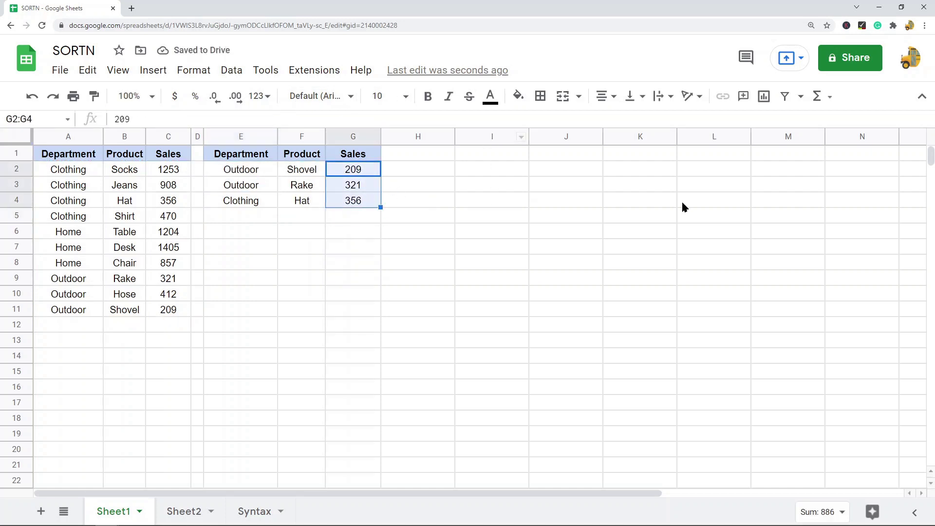
# Review the range, n, ties mode, sort column and is_ascending arguments of the SORTN formula in E2.
pyautogui.click(259, 175)
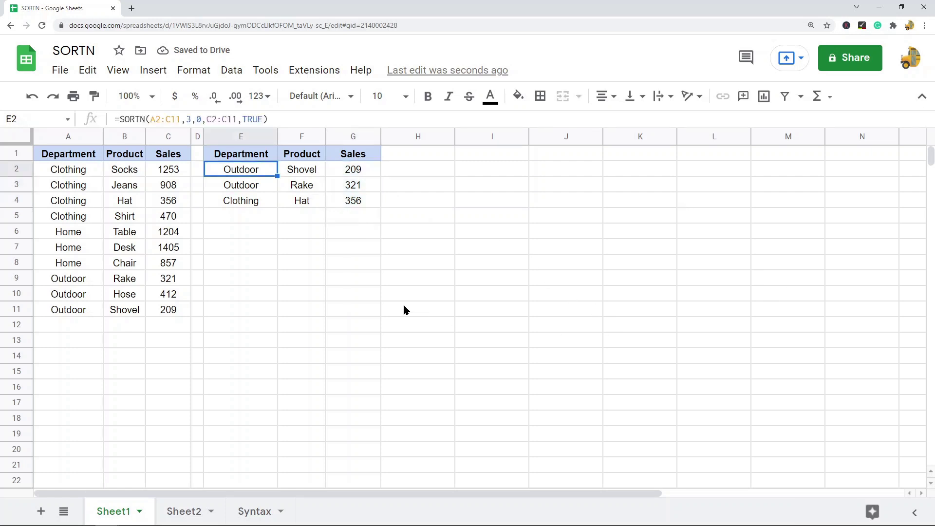
pyautogui.click(167, 120)
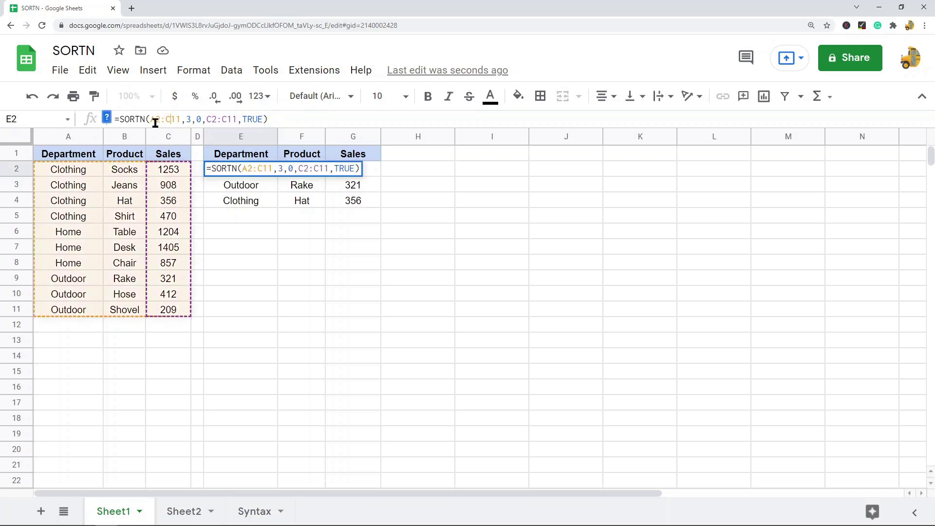
pyautogui.doubleClick(187, 120)
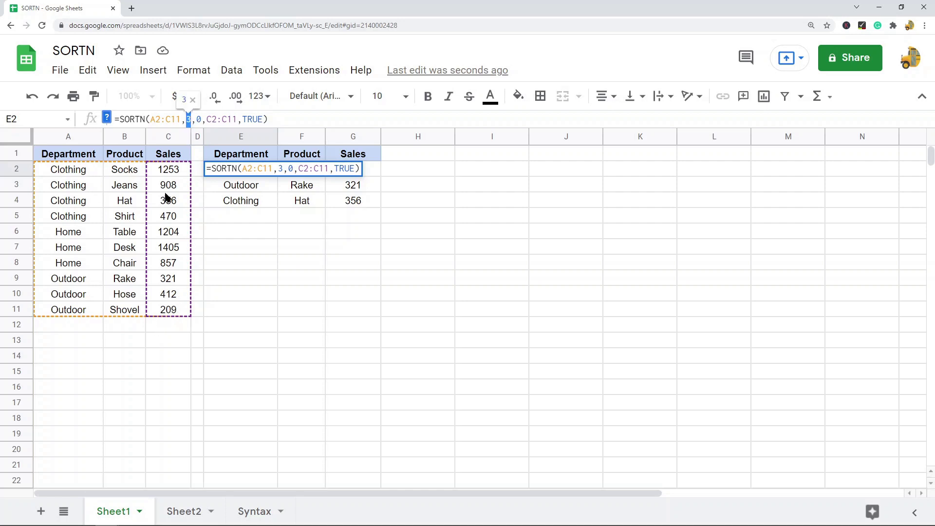
pyautogui.doubleClick(198, 119)
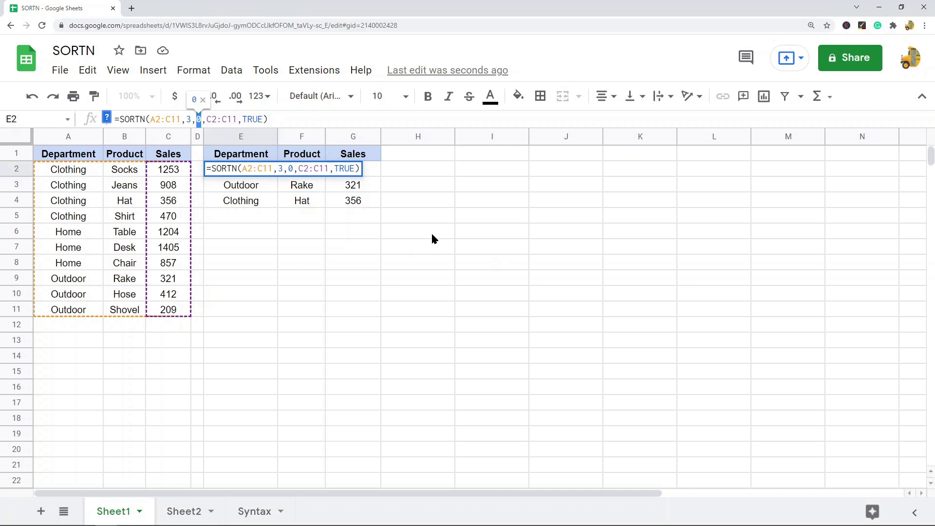
pyautogui.moveTo(237, 119)
pyautogui.mouseDown()
pyautogui.moveTo(196, 119)
pyautogui.moveTo(206, 119)
pyautogui.mouseUp()
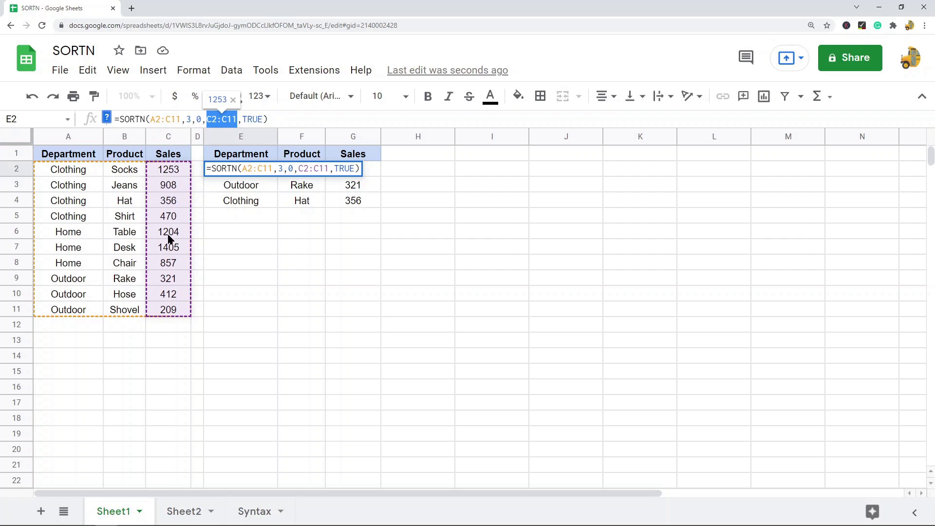
pyautogui.click(252, 119)
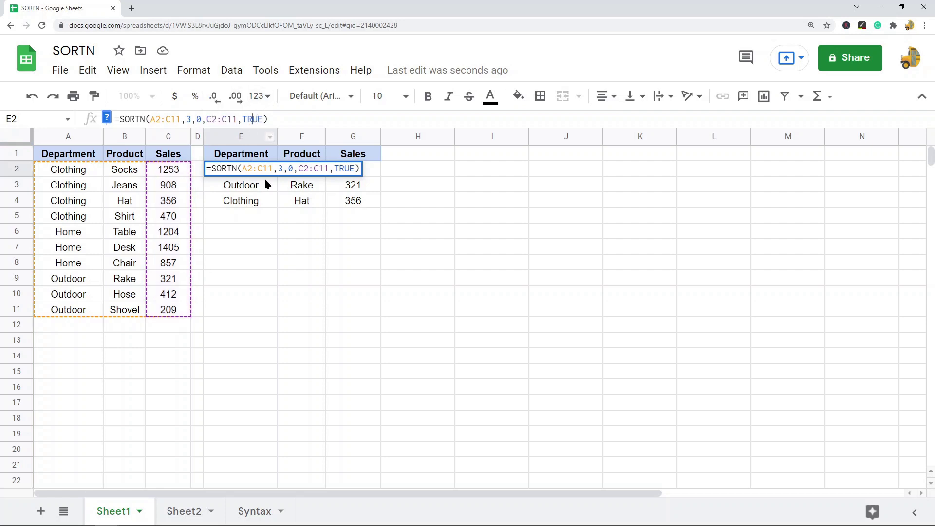
pyautogui.doubleClick(249, 120)
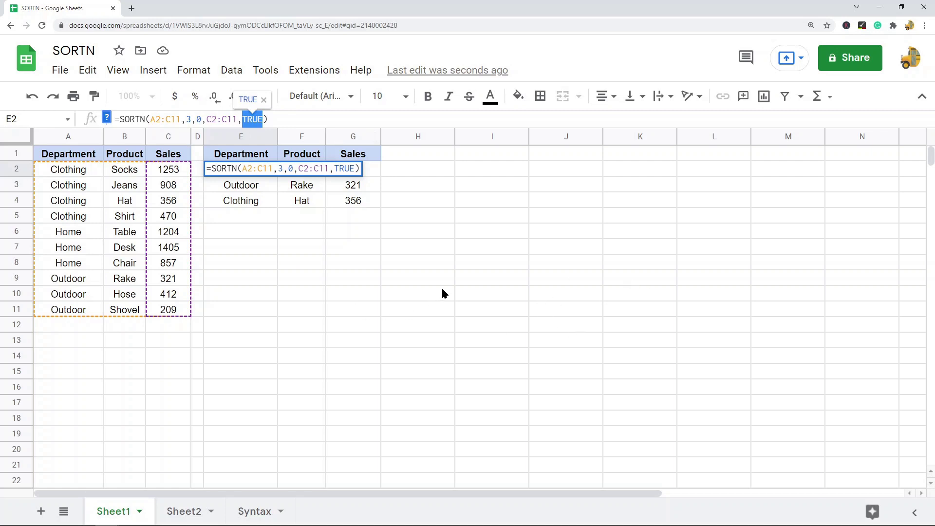
pyautogui.click(258, 119)
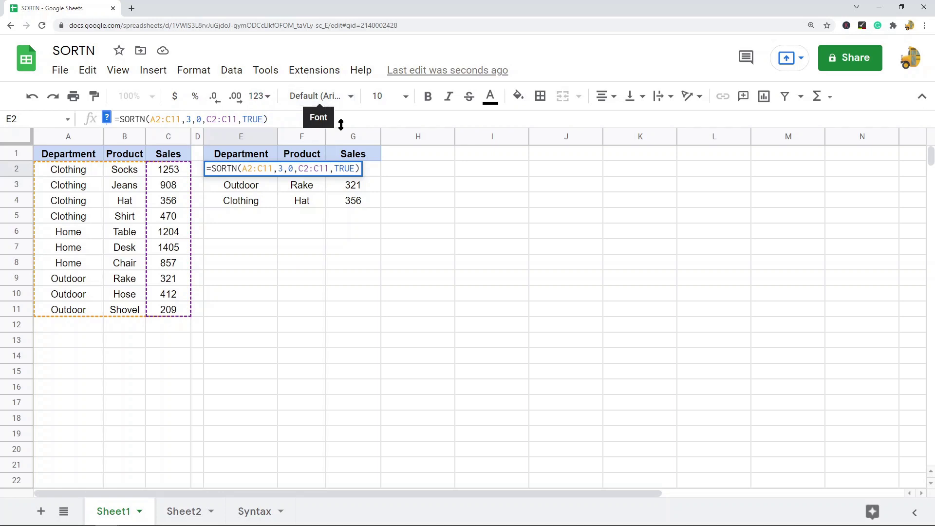
pyautogui.write(',')
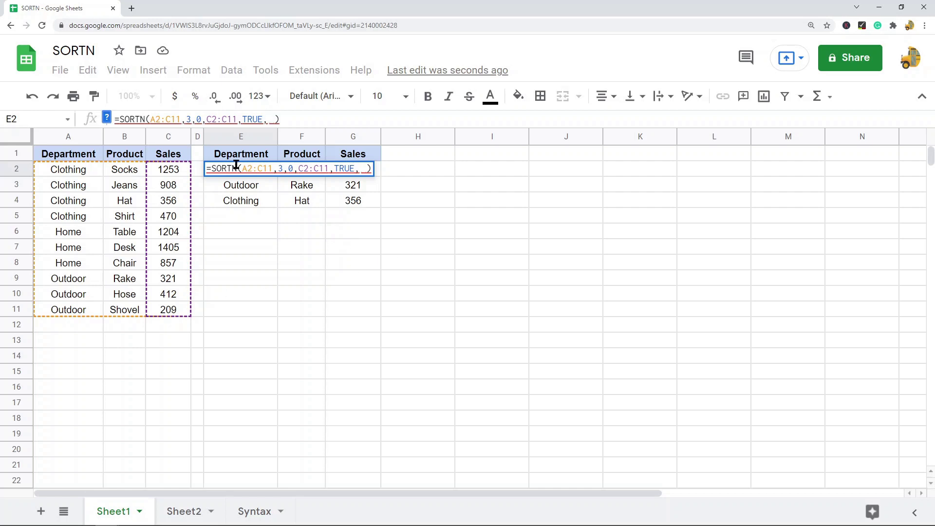
pyautogui.click(273, 119)
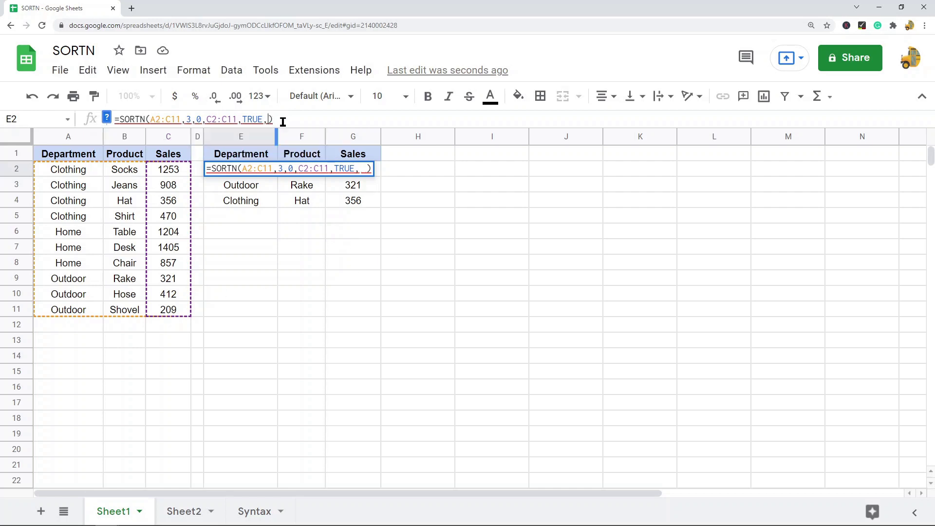
pyautogui.press('BackSpace')
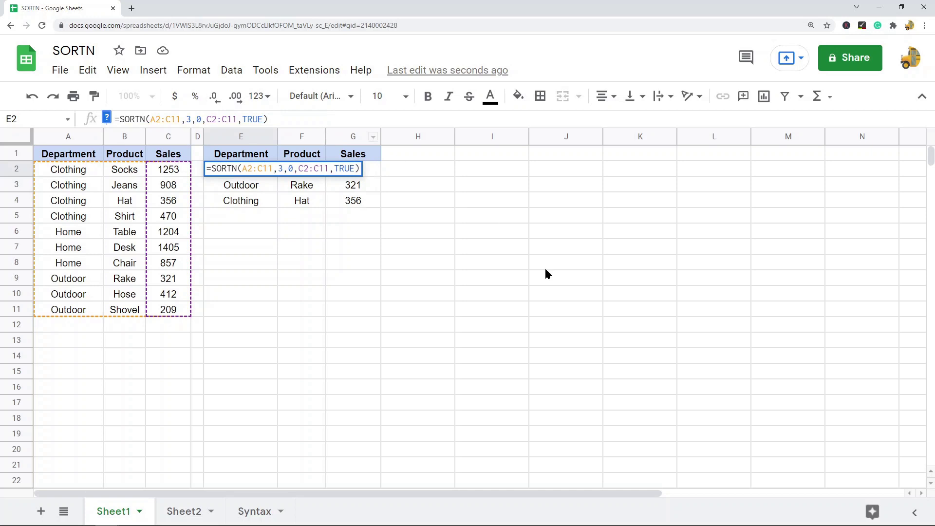
pyautogui.press('Return')
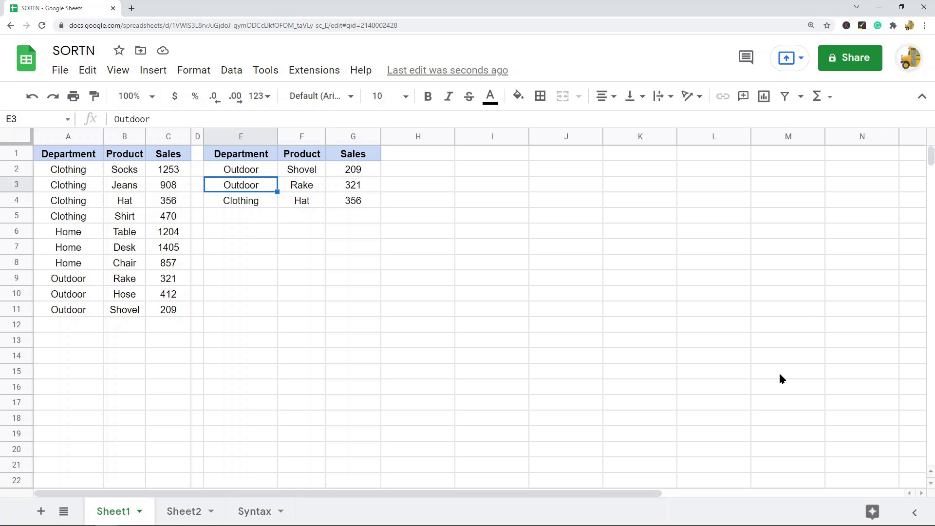
# Compare the source data in A2:C11 with the SORTN output in E2:G4 and inspect the E2 formula.
pyautogui.moveTo(67, 171); pyautogui.dragTo(170, 309)
pyautogui.moveTo(241, 169); pyautogui.dragTo(353, 202)
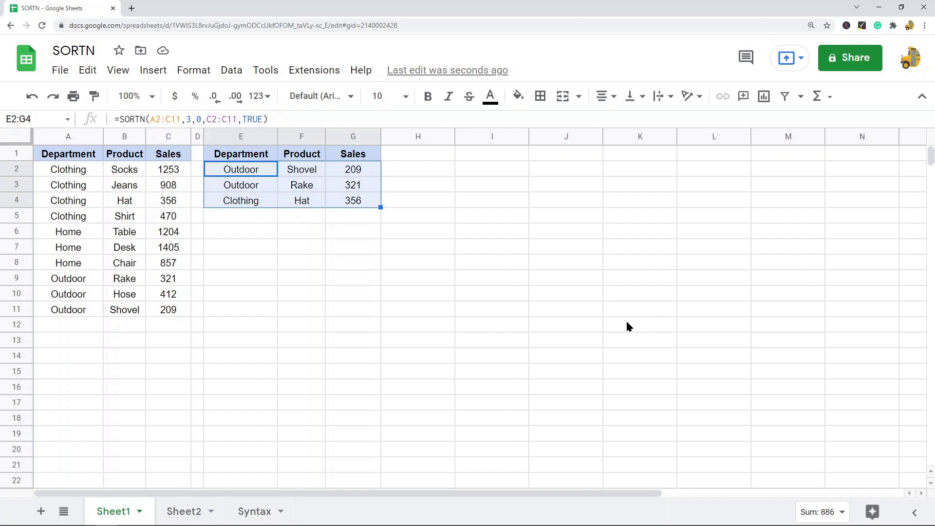
pyautogui.click(234, 171)
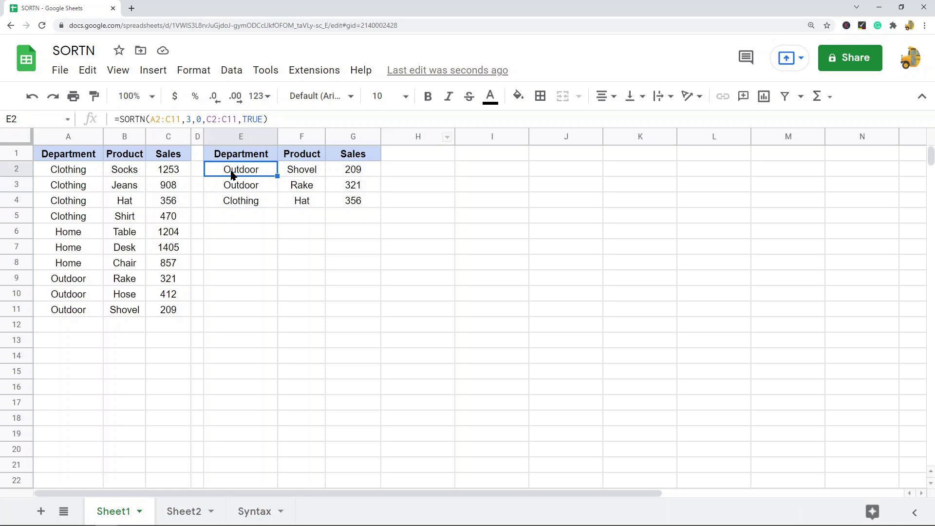